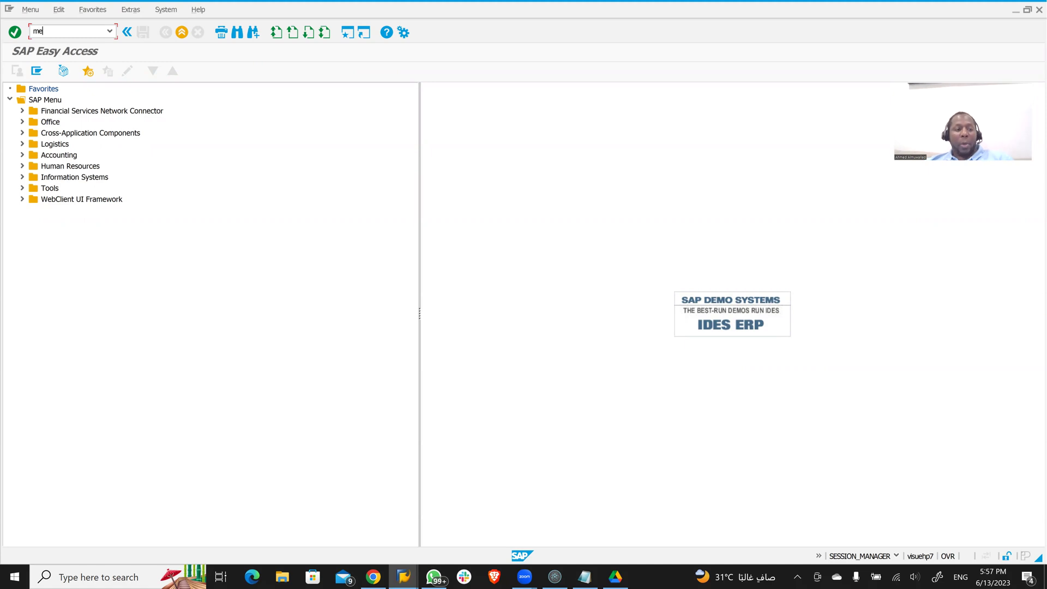
Start a new purchase order in ME21N for vendor 3
key(Return)
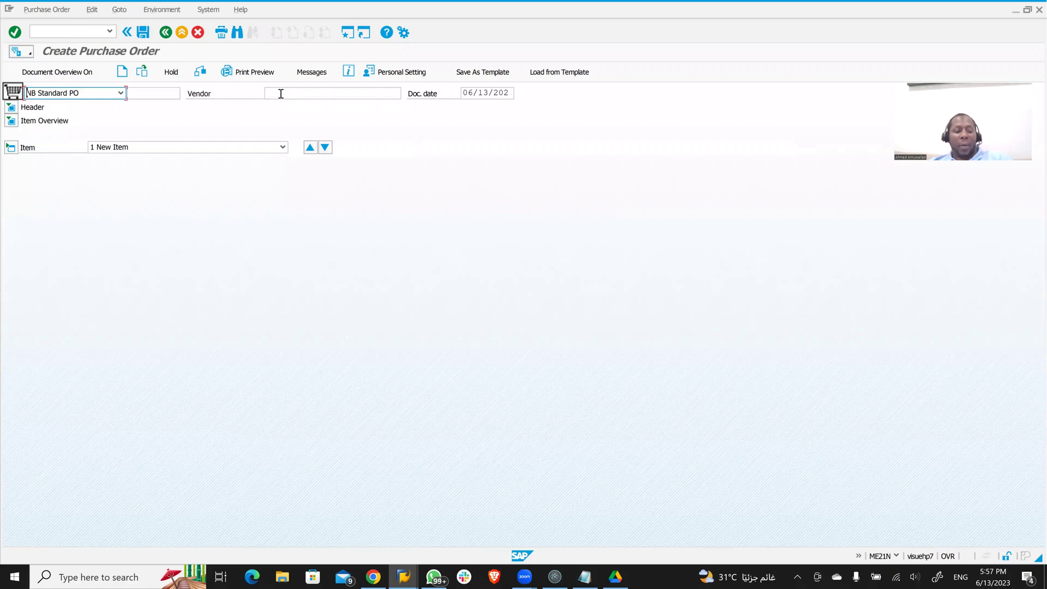
click(281, 94)
text(3)
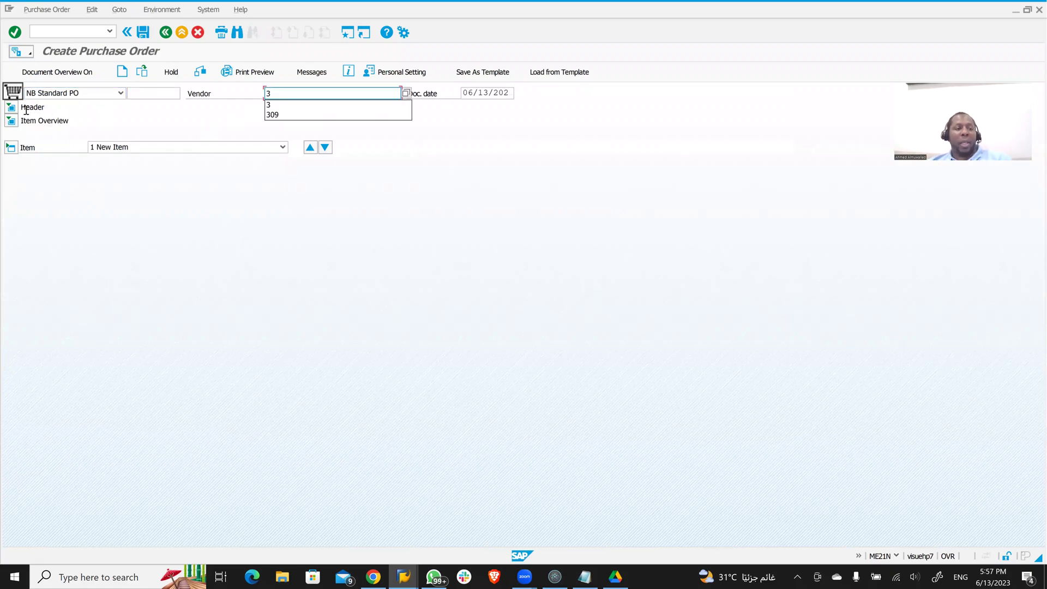
key(Return)
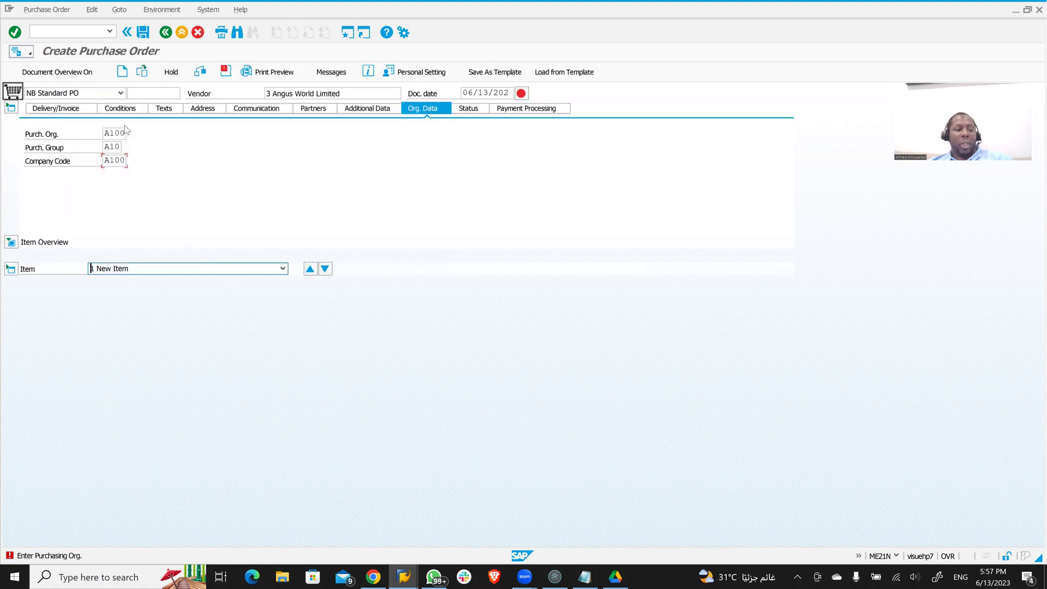
In the item overview, add item 10 for material RM1 with quantity 100
click(10, 242)
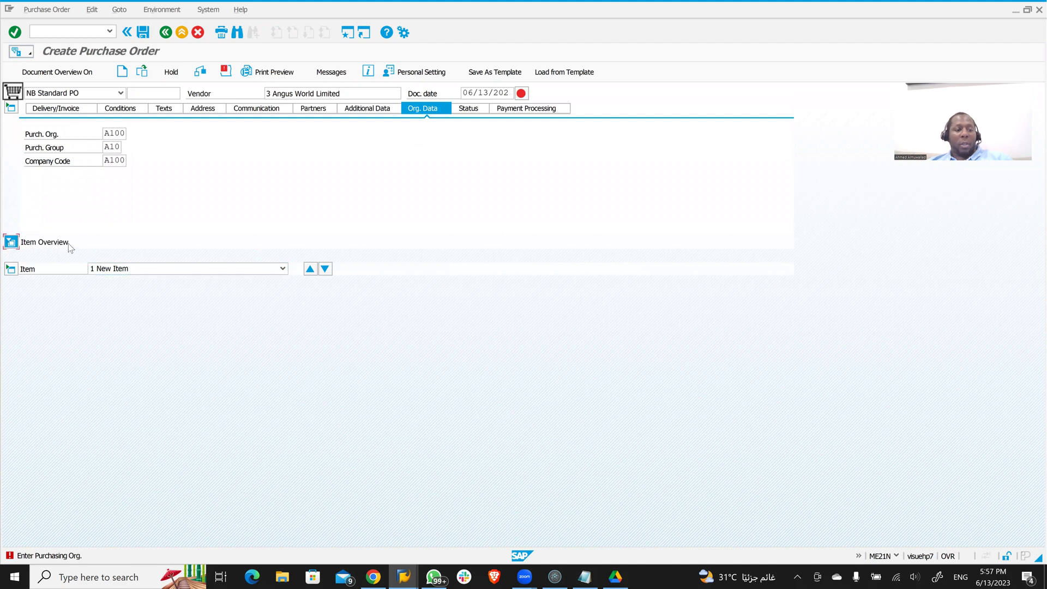
click(116, 268)
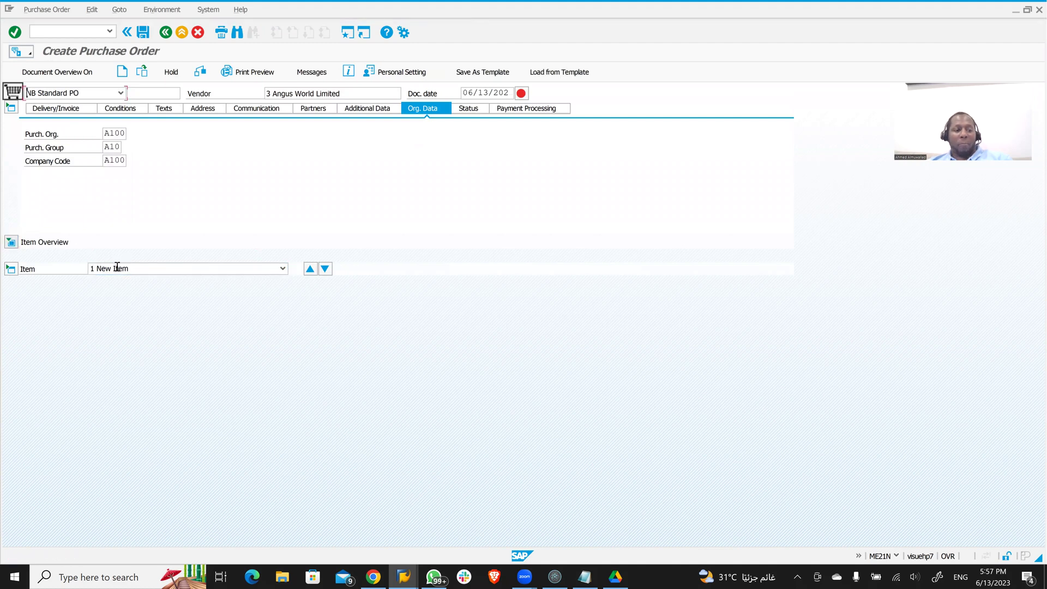
click(120, 252)
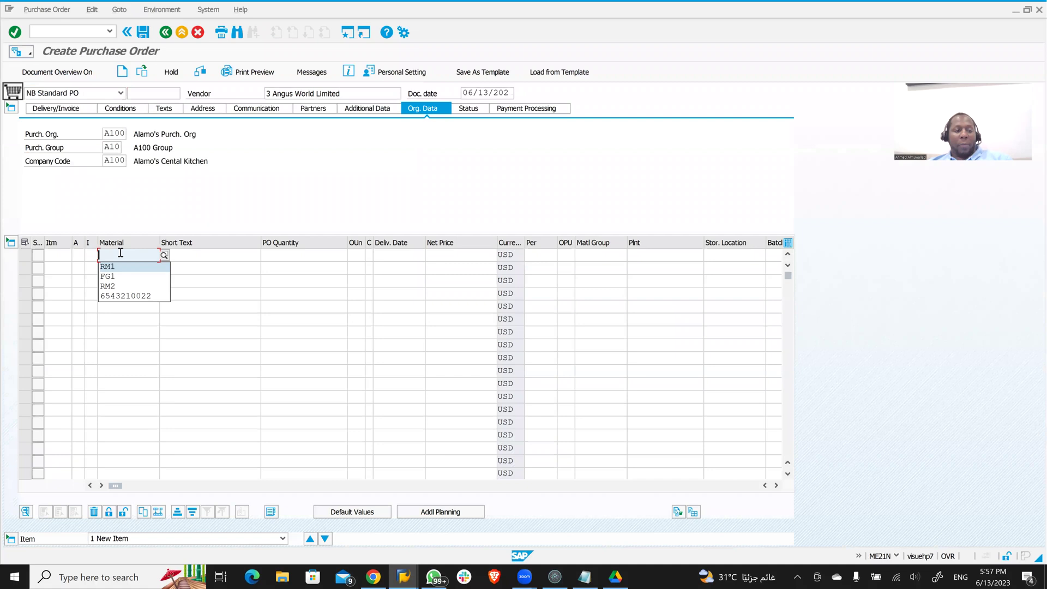
click(109, 267)
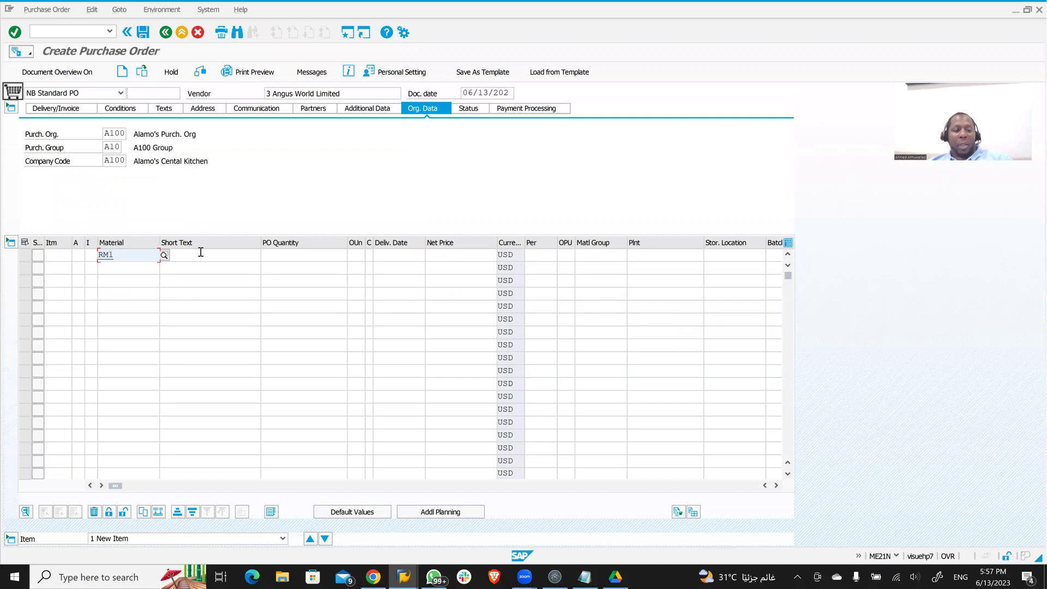
click(296, 254)
text(12)
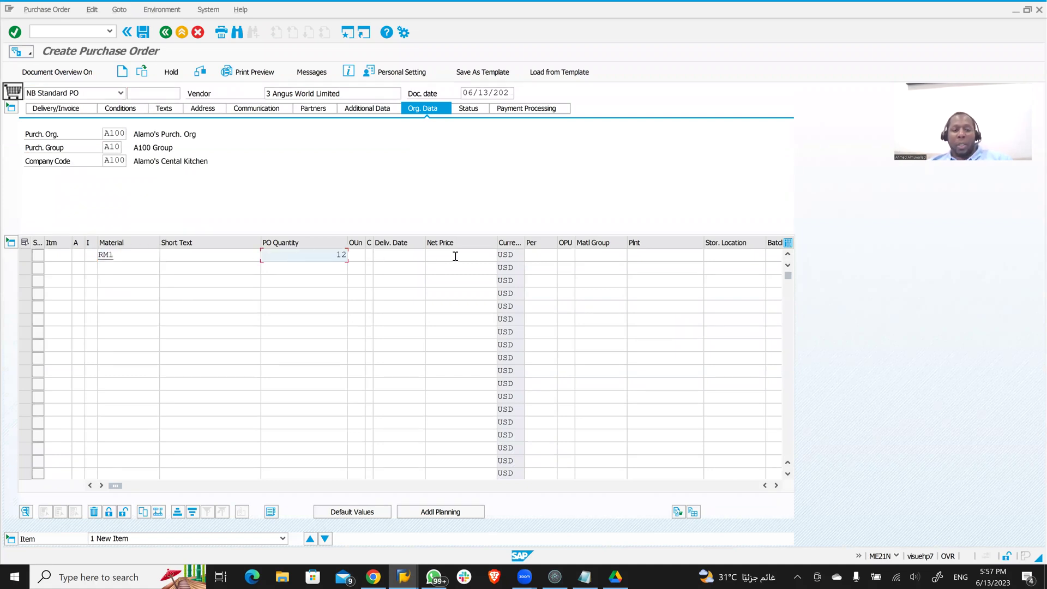
text(100)
key(Tab)
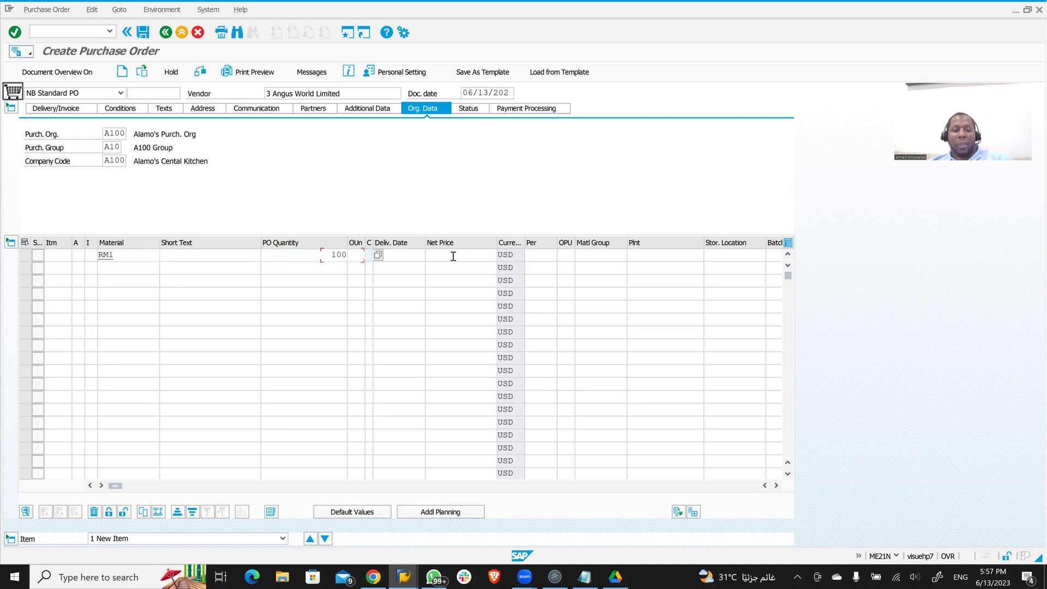
Set plant A100 and storage location A100 so the 13.00 USD net price fills in
click(451, 254)
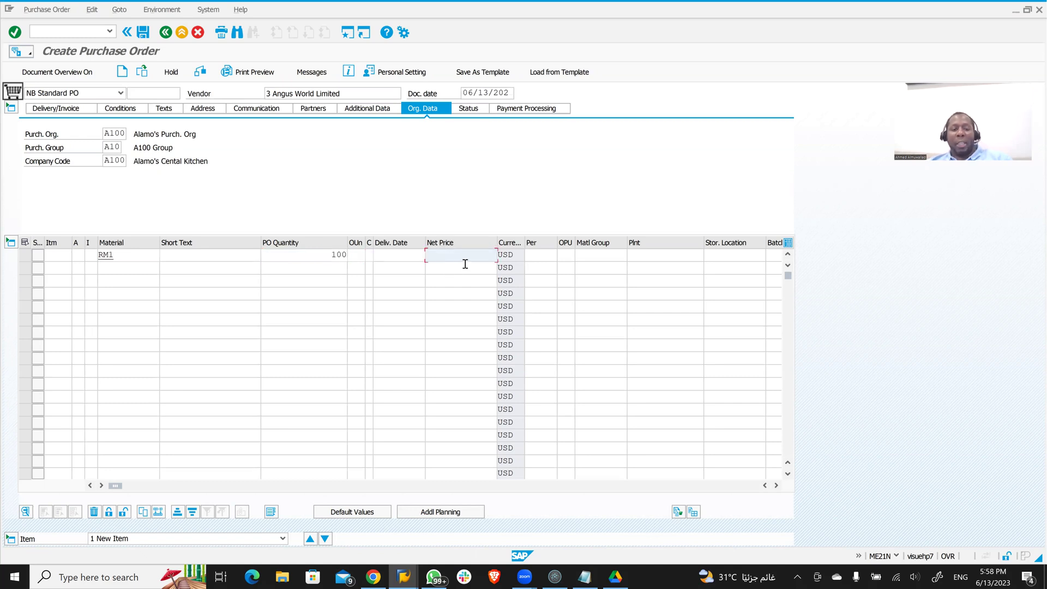
click(649, 255)
click(638, 266)
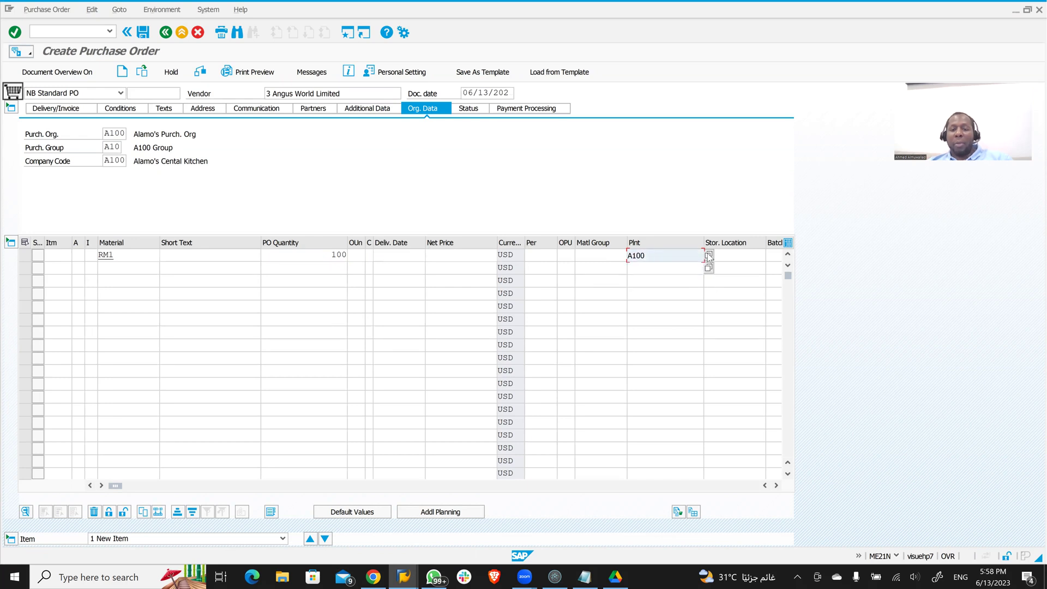
click(731, 255)
text(A100)
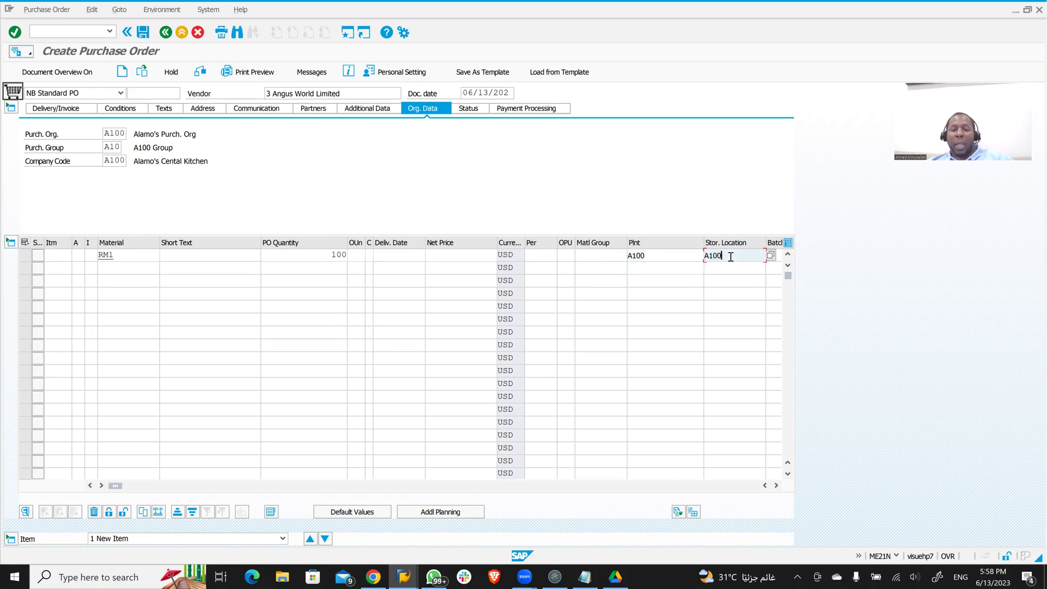
key(Return)
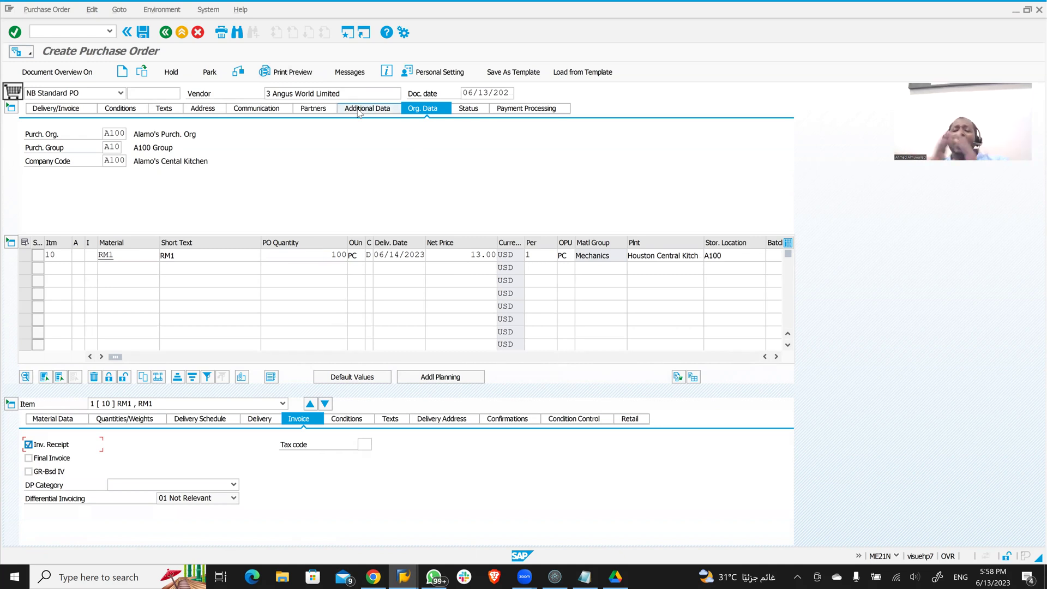
Replace the order's vendor with vendor 9 and confirm it
drag(382, 94, 266, 94)
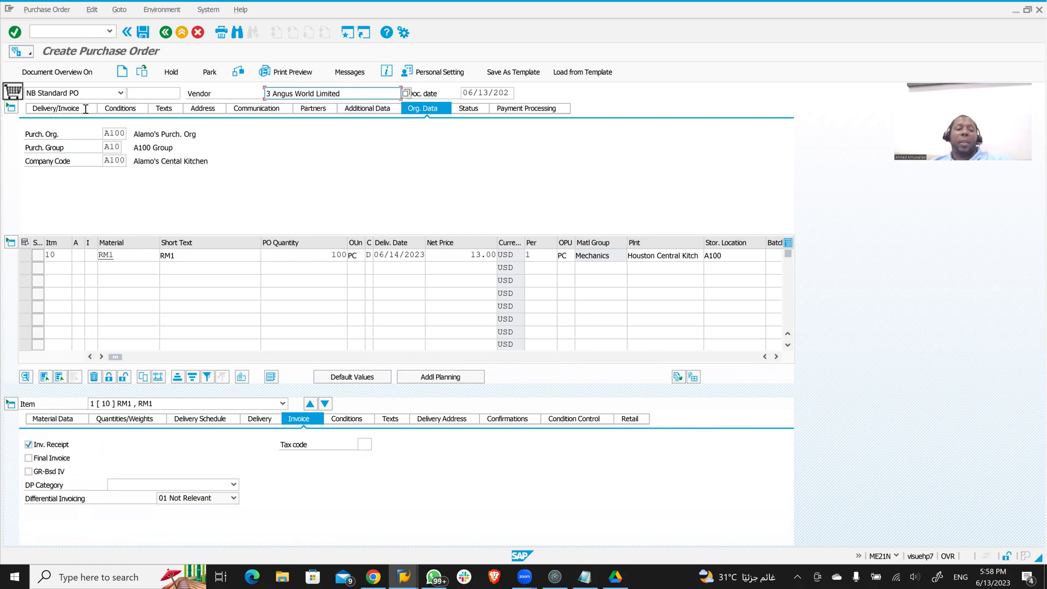
key(Delete)
text(3)
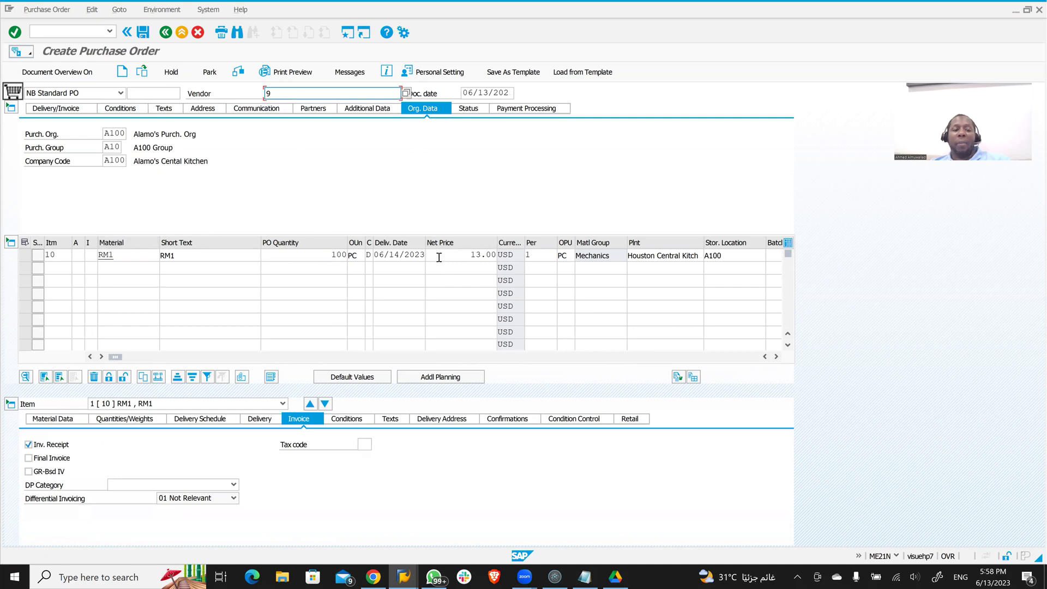
key(Return)
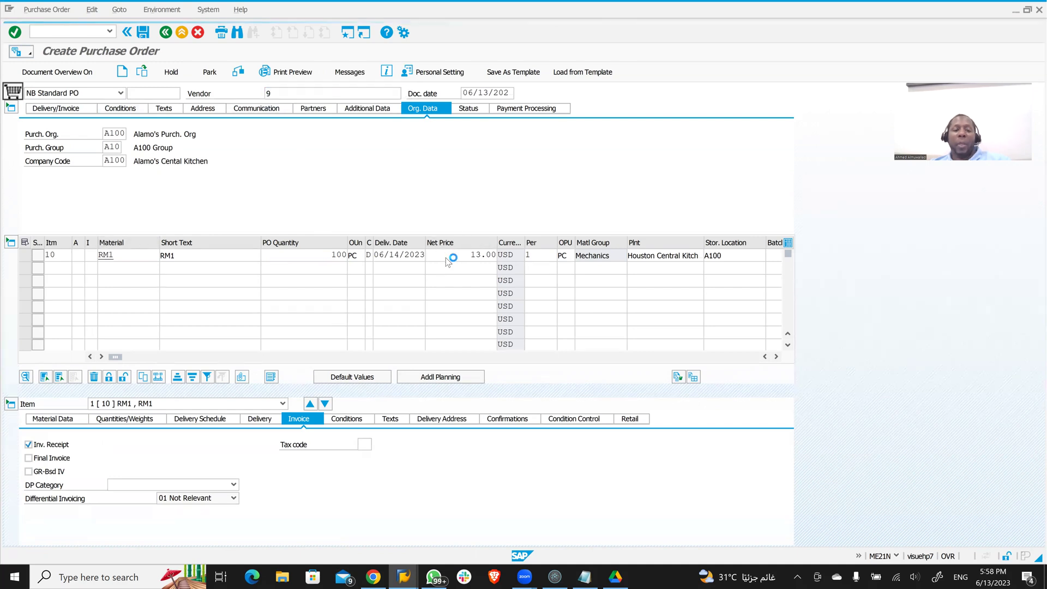
Check that item 10's net price now reads 15.00 USD
click(461, 257)
drag(461, 257, 607, 259)
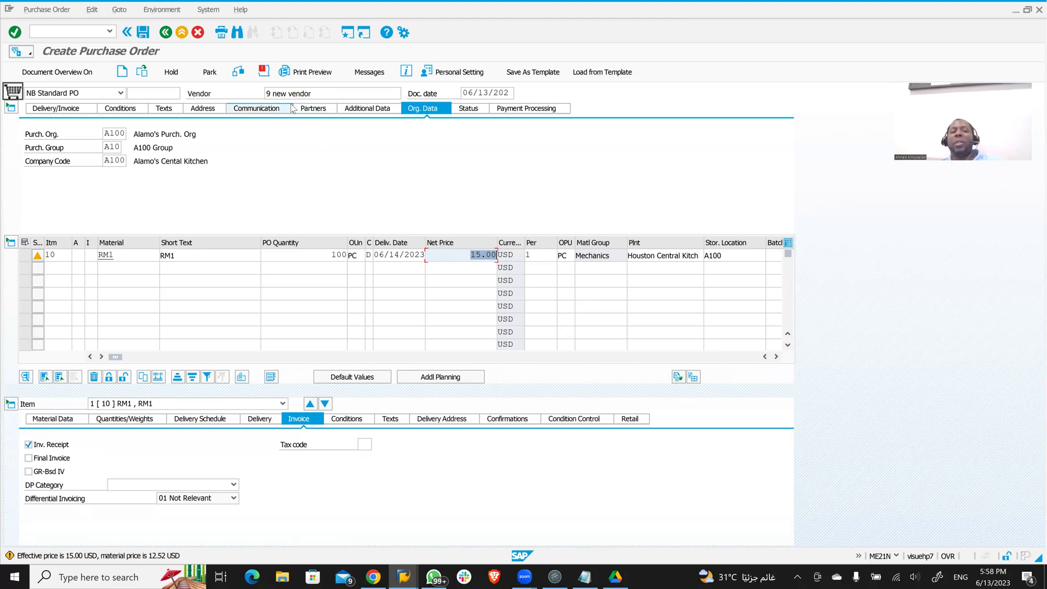
click(64, 30)
text(/n)
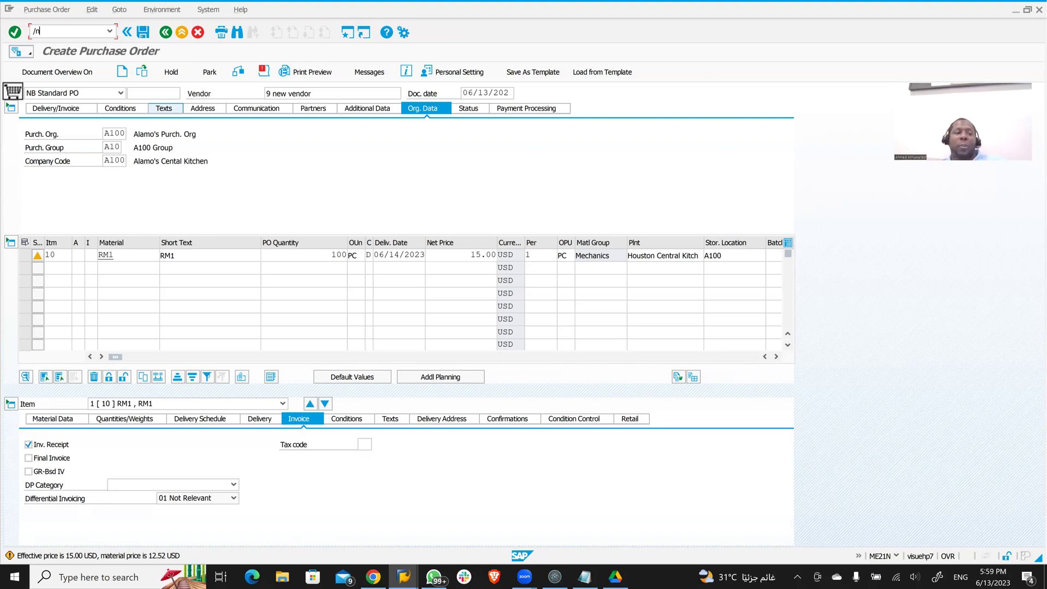
Open vendor 9's RM1 info record for purchasing org A100 in change mode
text(11)
key(Return)
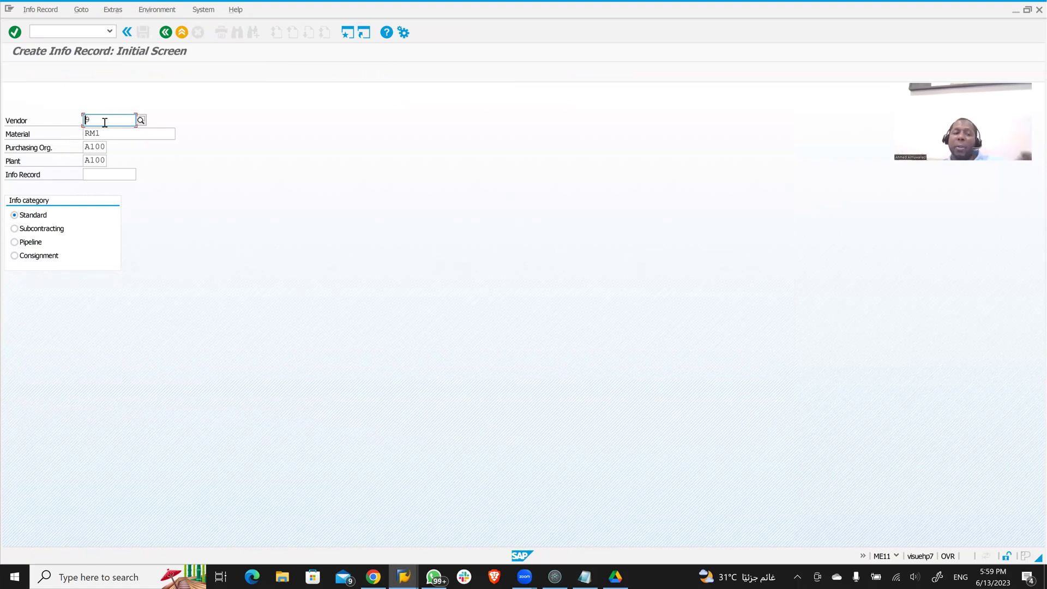
double_click(87, 120)
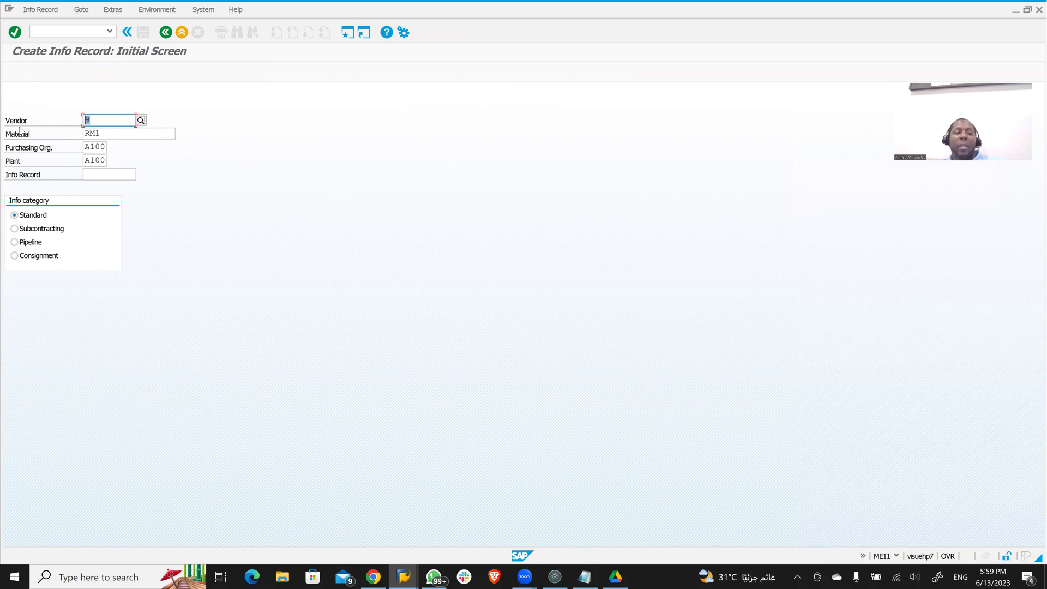
click(98, 133)
click(96, 148)
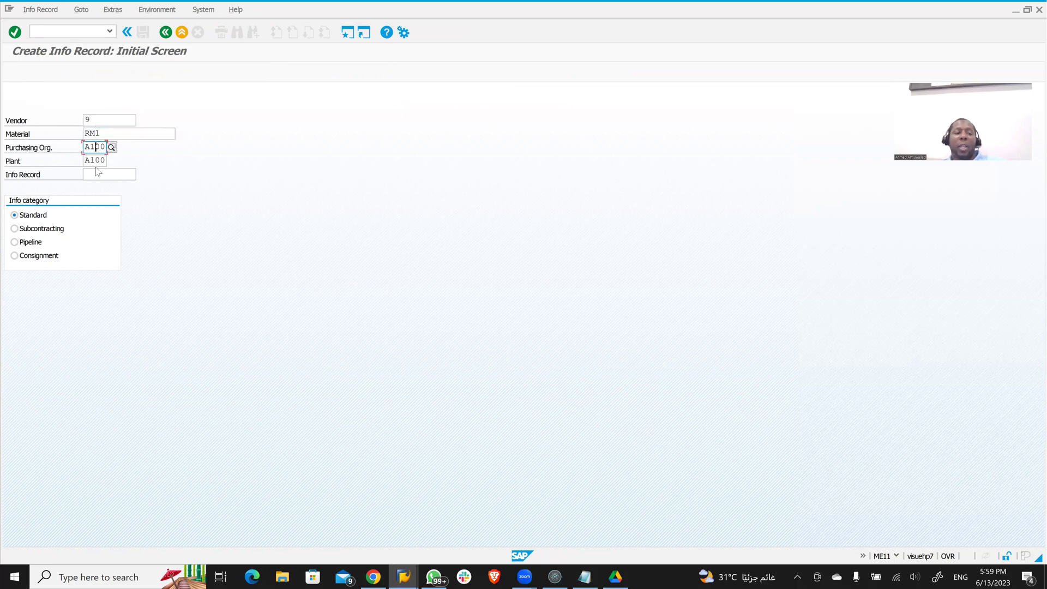
click(41, 10)
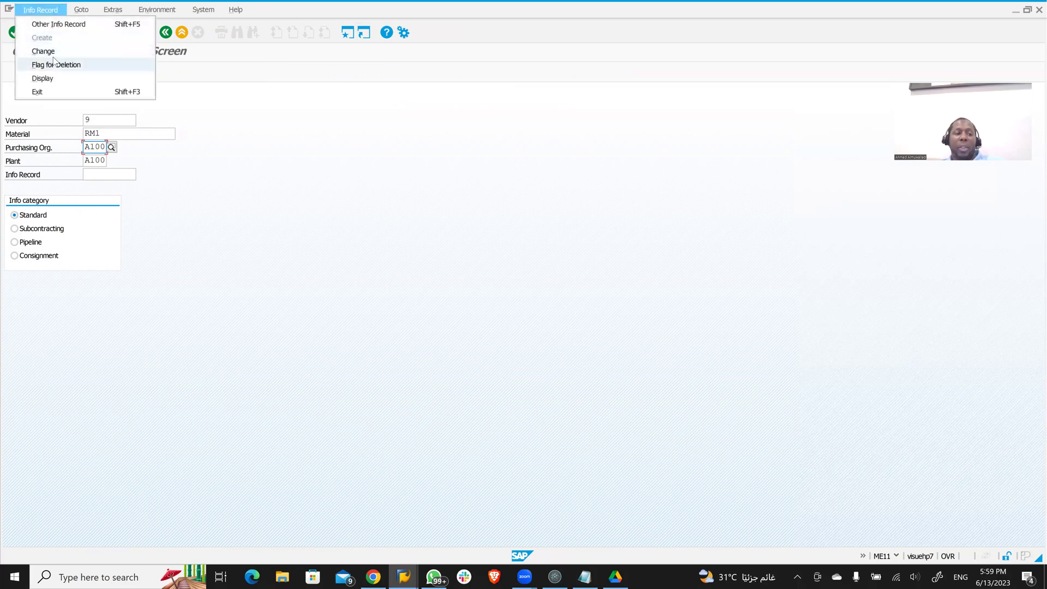
click(54, 55)
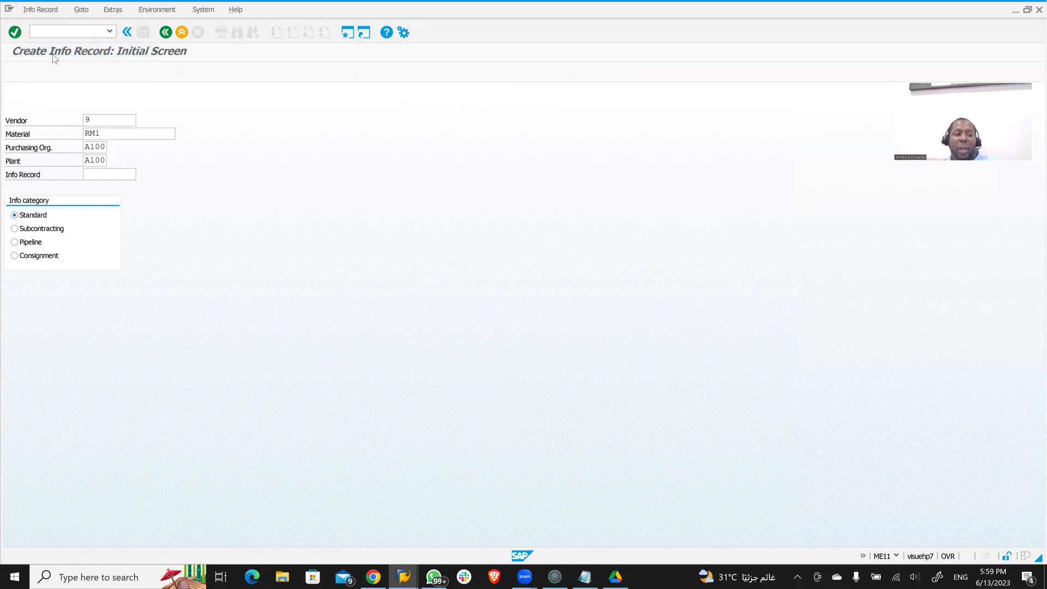
click(91, 150)
key(Return)
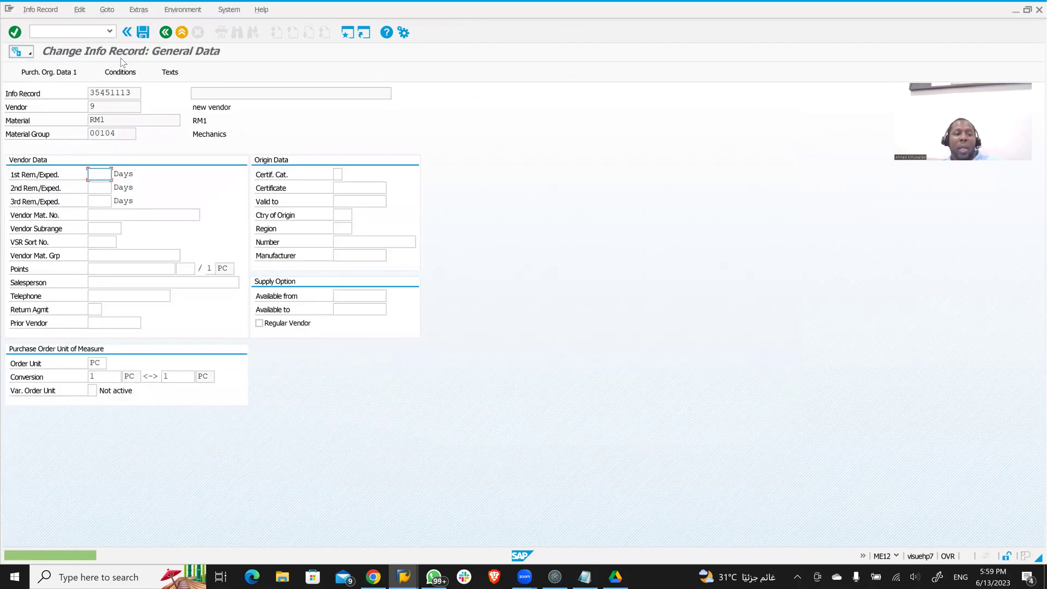
Change the PB00 gross price amount from 15.00 to 16 and save the info record
click(121, 74)
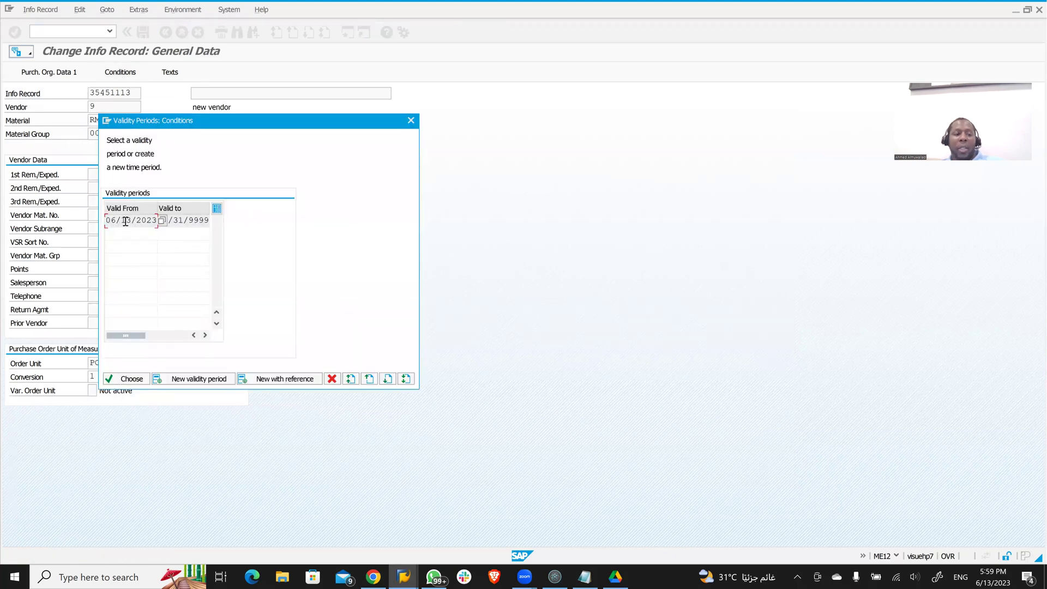
double_click(125, 221)
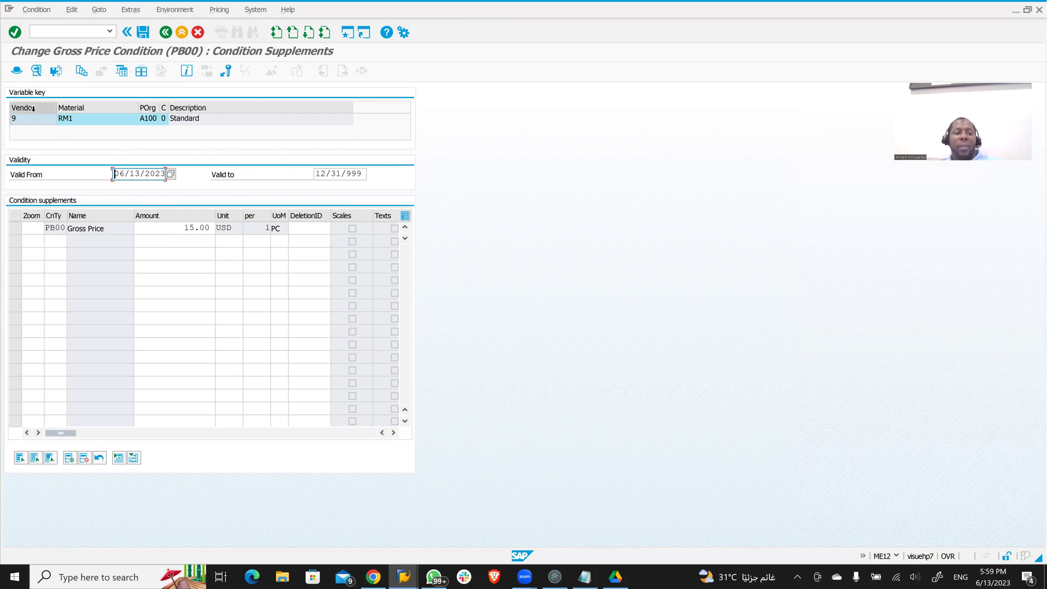
drag(184, 228, 213, 232)
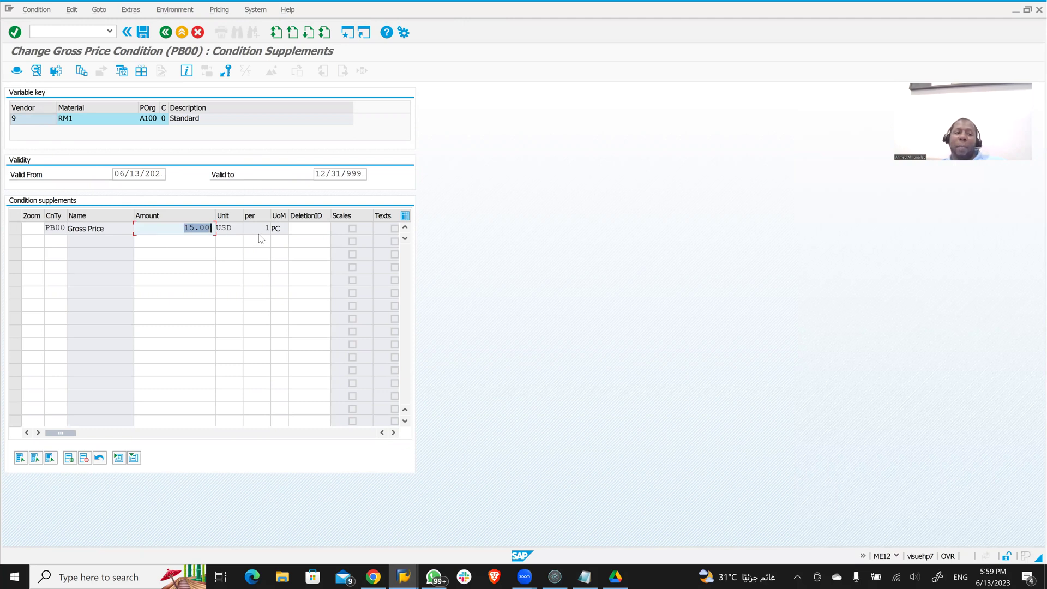
click(178, 232)
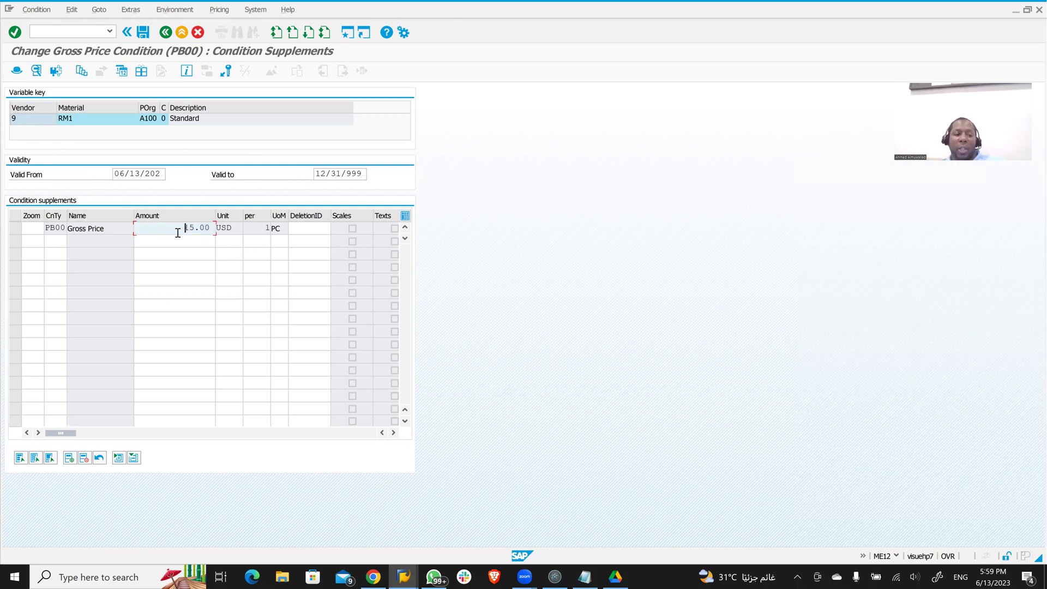
drag(178, 232, 255, 233)
text(16)
click(143, 33)
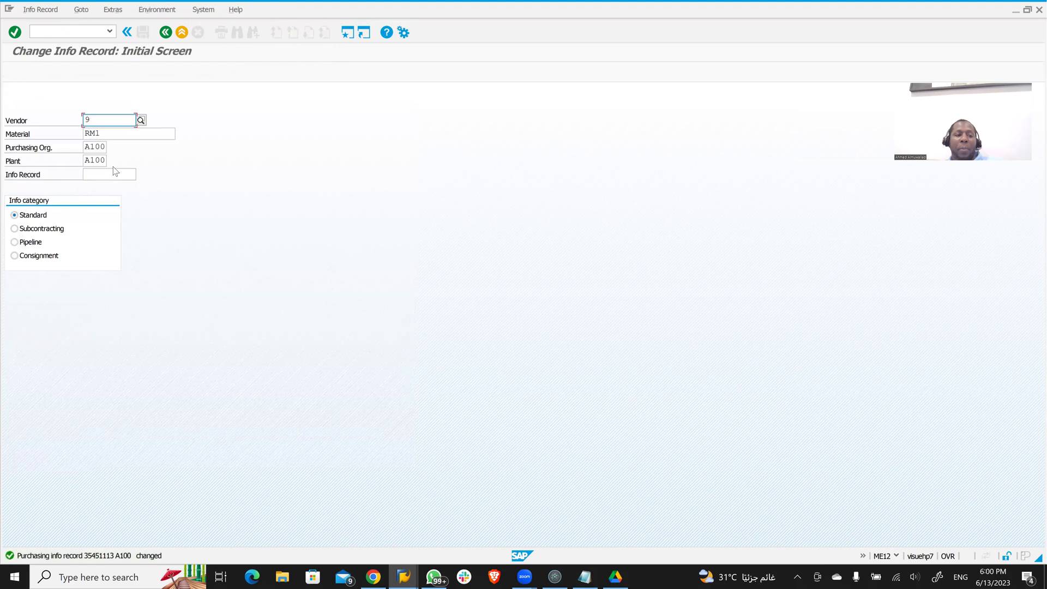
Open a fresh Create Purchase Order screen with /nme21n, ready for the vendor
click(71, 32)
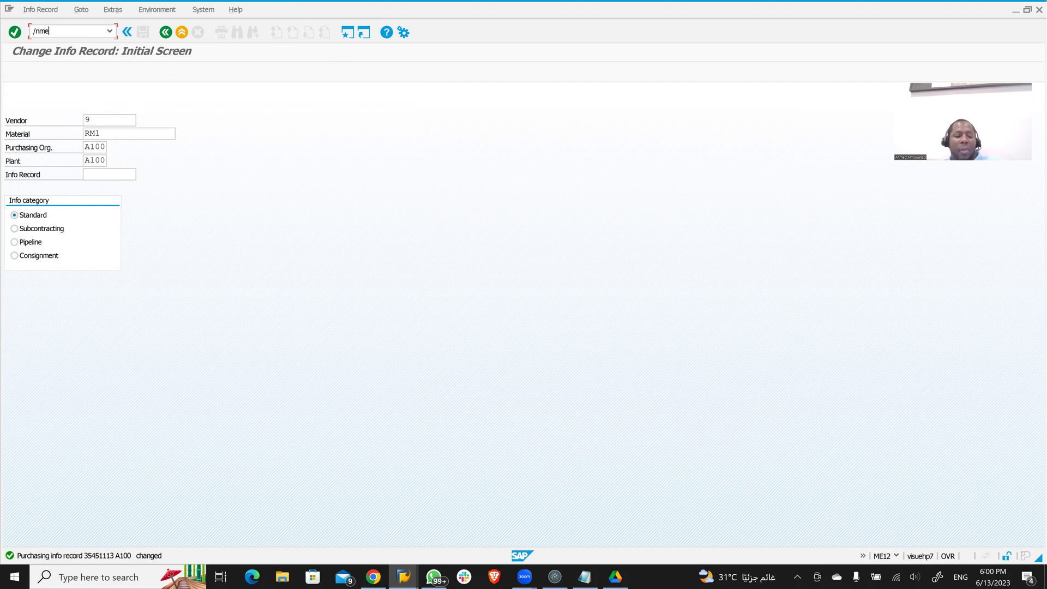
text(/nme21n)
key(Return)
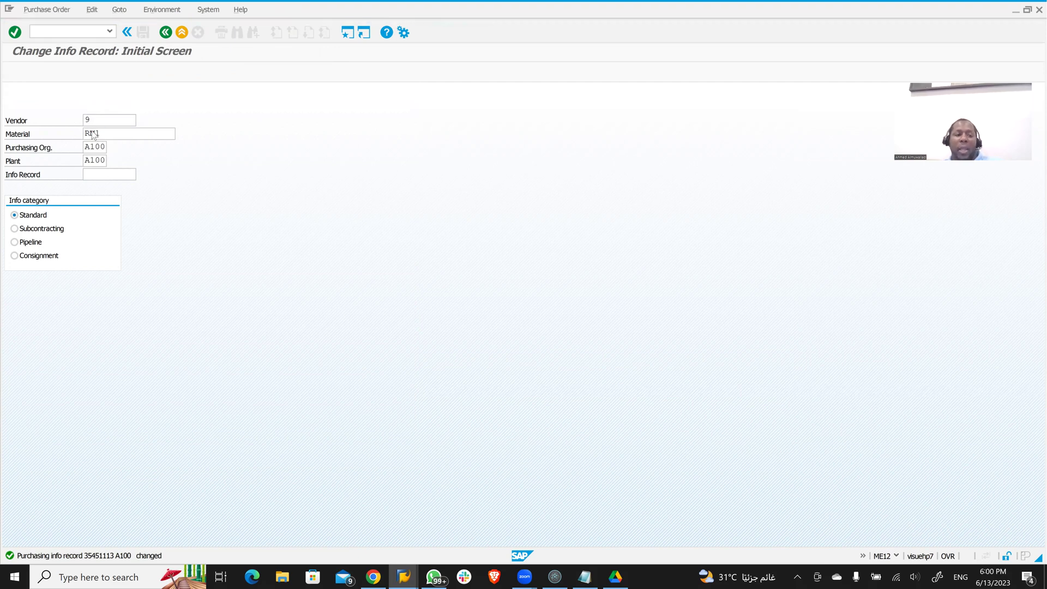
click(287, 96)
Enter vendor 9 with purchasing org A100, purchasing group A10 and company code A100
text(9)
key(Escape)
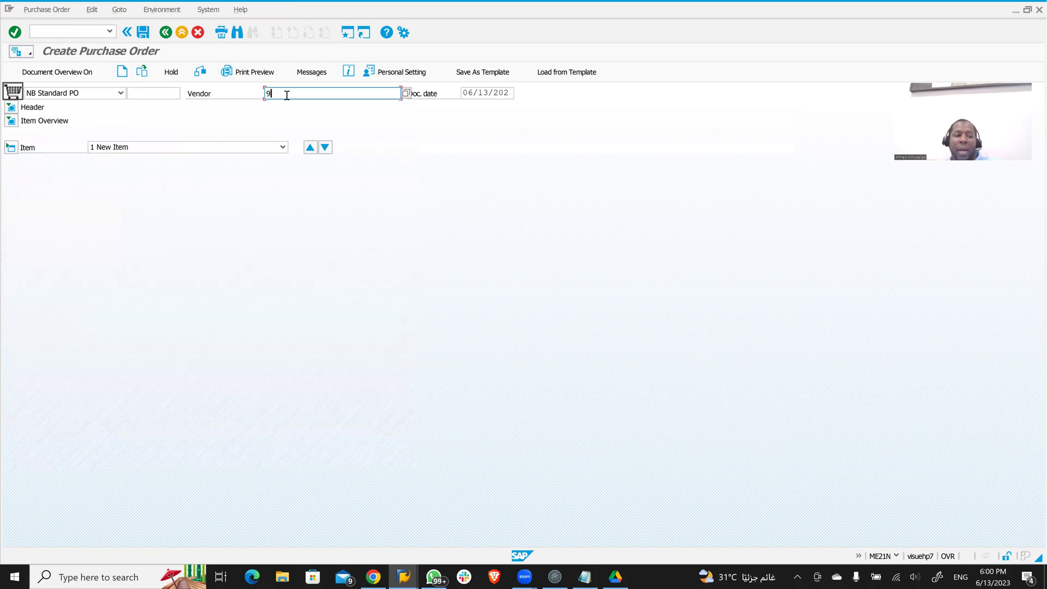
key(Return)
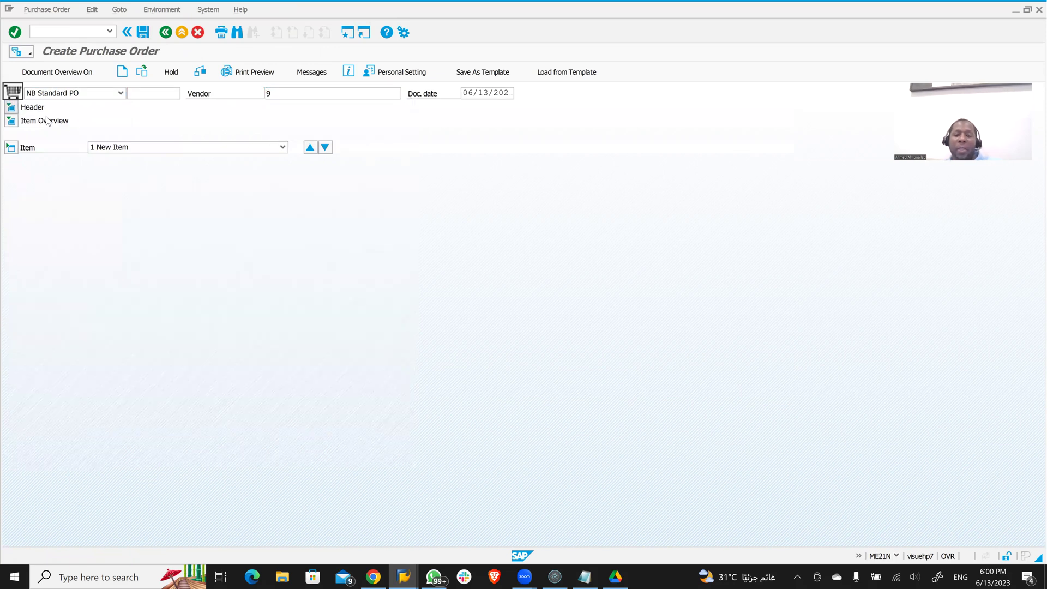
text(A100)
key(Tab)
text(A10)
key(Tab)
text(A100)
key(Tab)
Add item RM1, quantity 100, plant A100, storage location A100, picking up a 16.00 net price
click(11, 241)
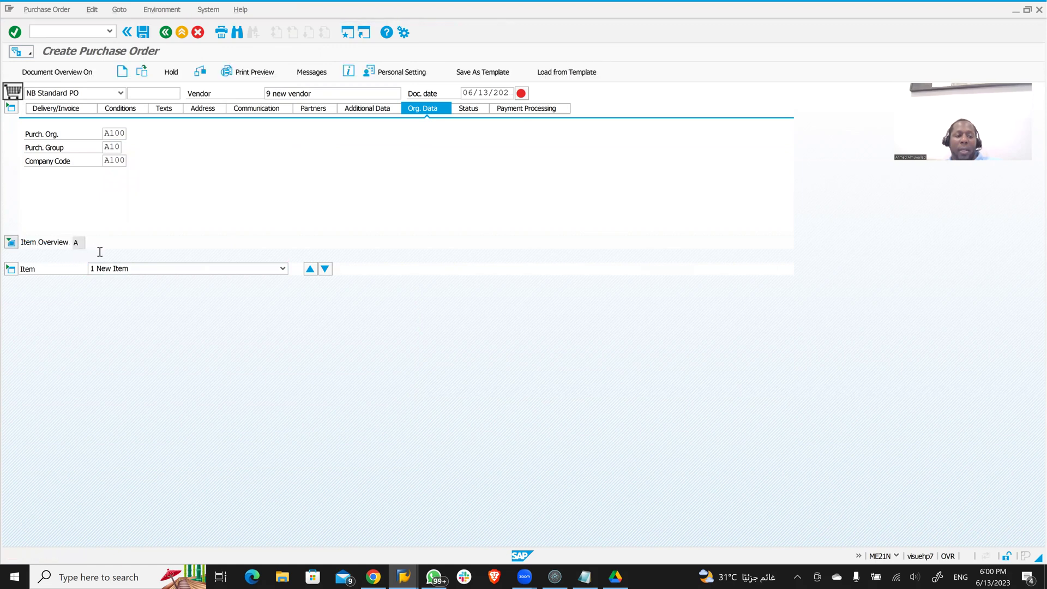
click(119, 259)
text(RM1)
key(Tab)
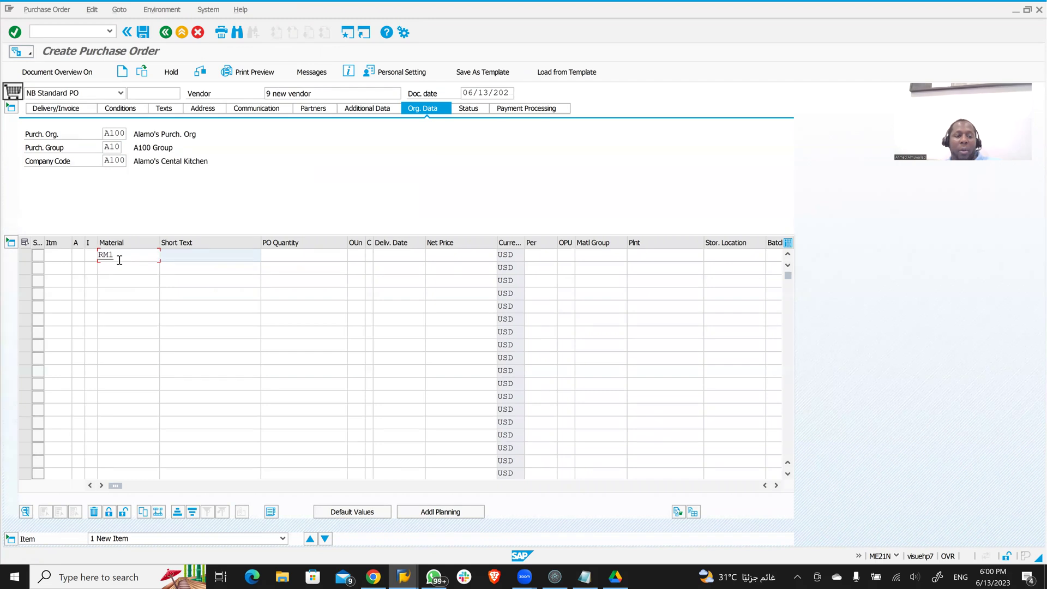
key(Tab)
text(100)
key(Tab)
key(Tab)
key(Tab)
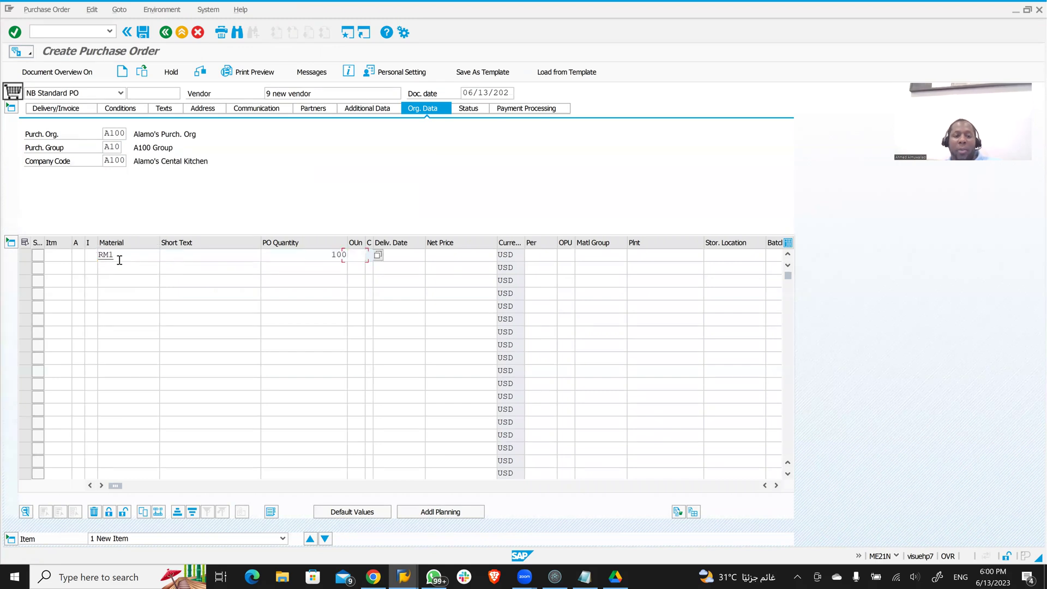
key(Tab)
key(Tab)
key(Tab)
key(Tab)
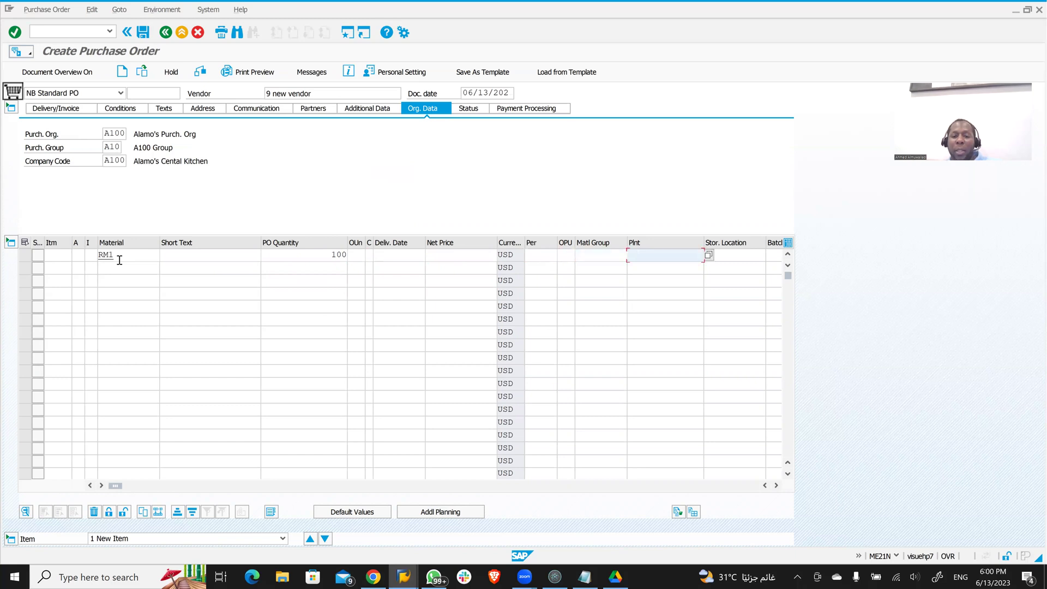
text(A100)
key(Tab)
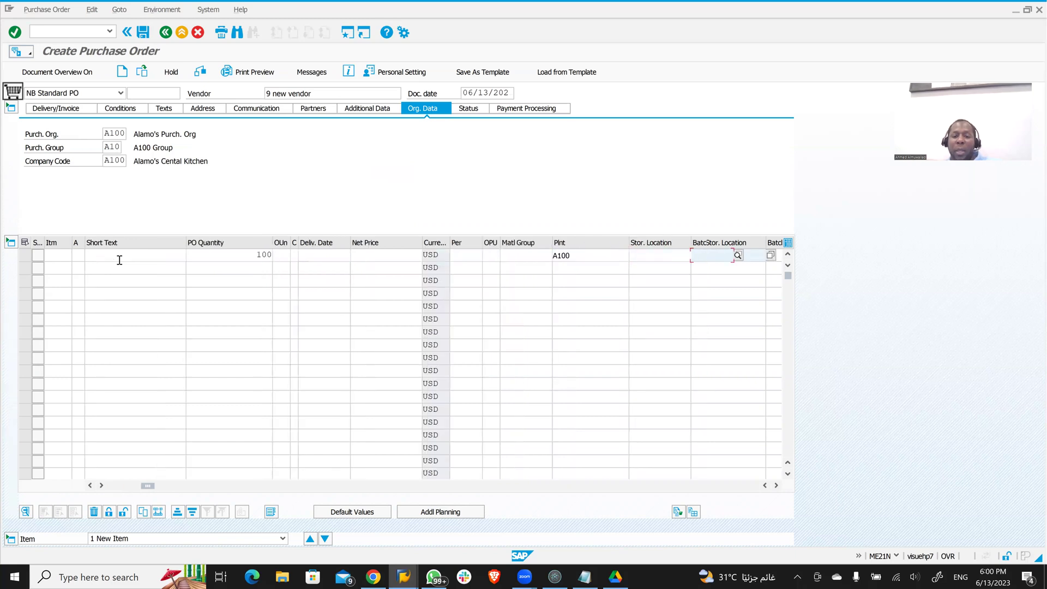
text(A100)
key(Return)
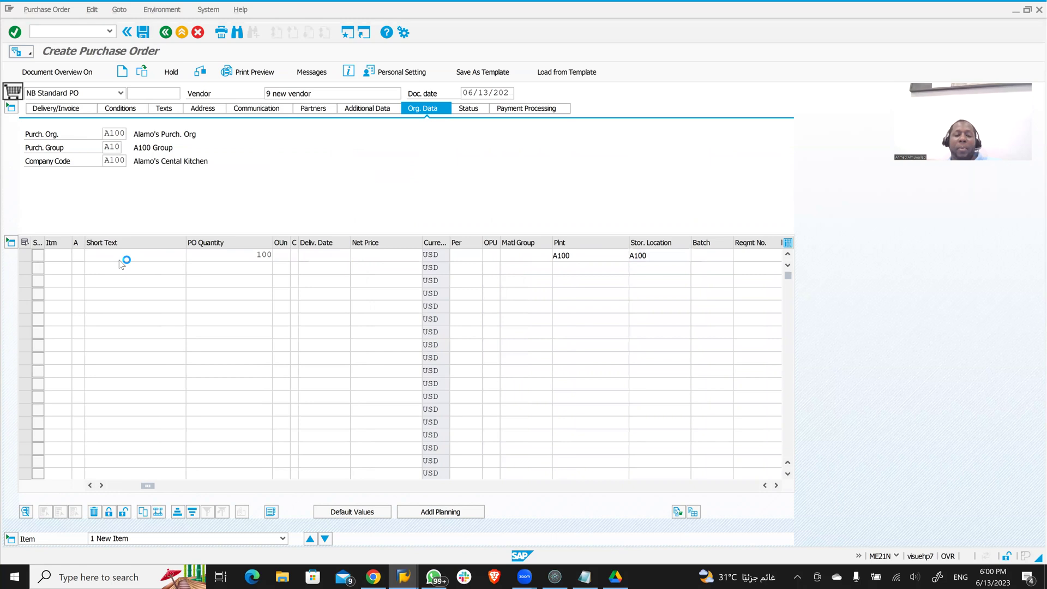
click(379, 260)
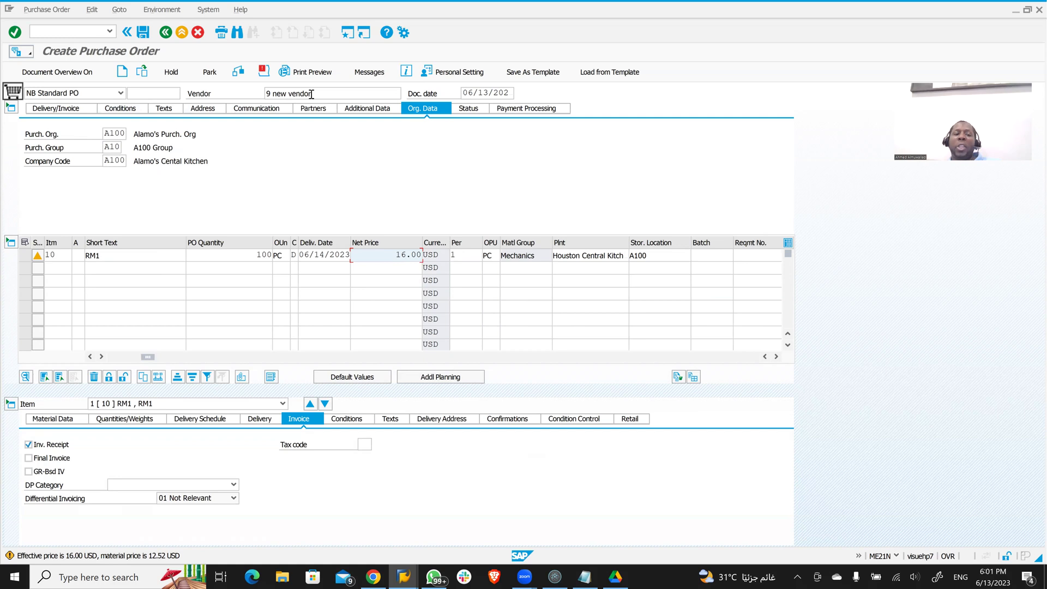
drag(313, 93, 243, 96)
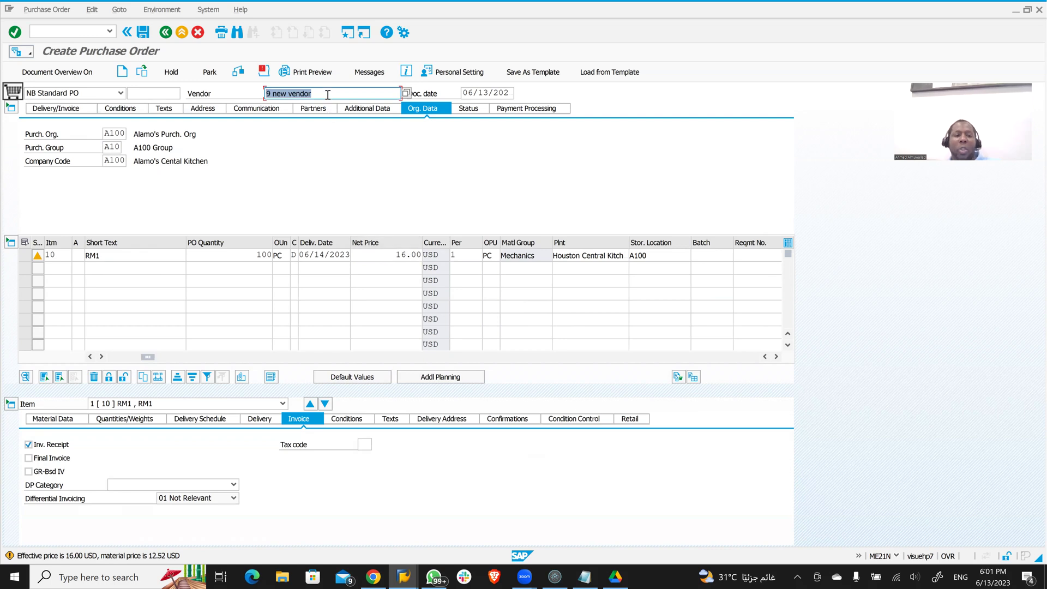
Replace vendor 9 with vendor 3 and reprice item 10 to 13.00 USD
text(3)
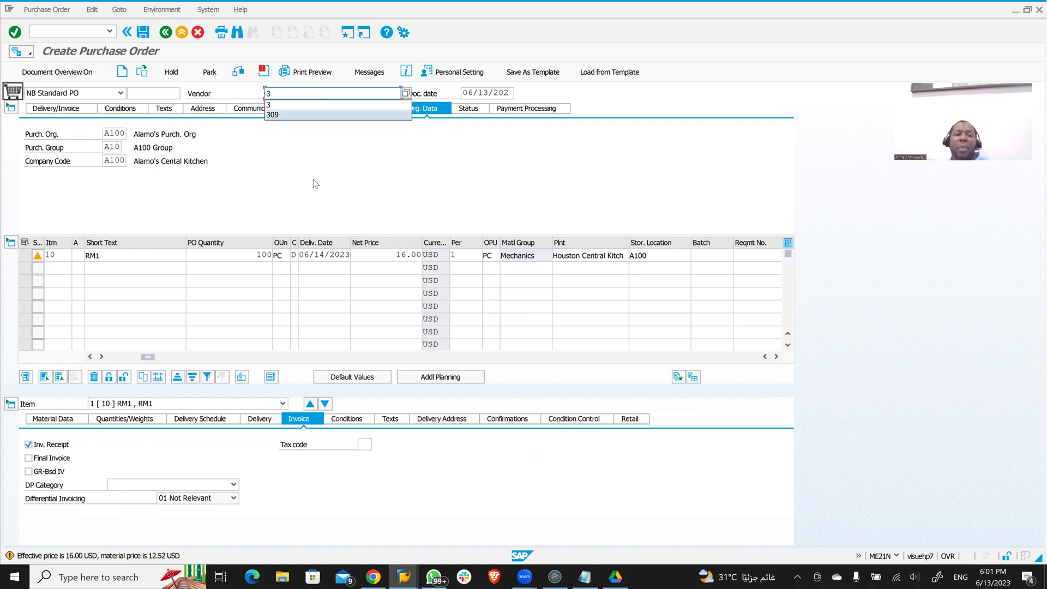
click(370, 255)
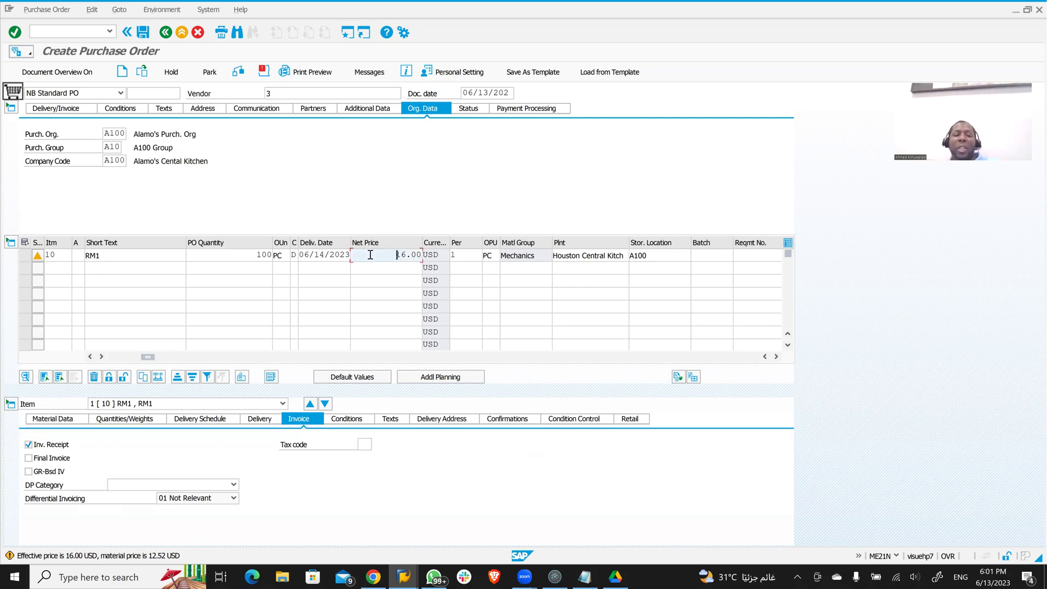
key(Return)
text(13.00)
key(Return)
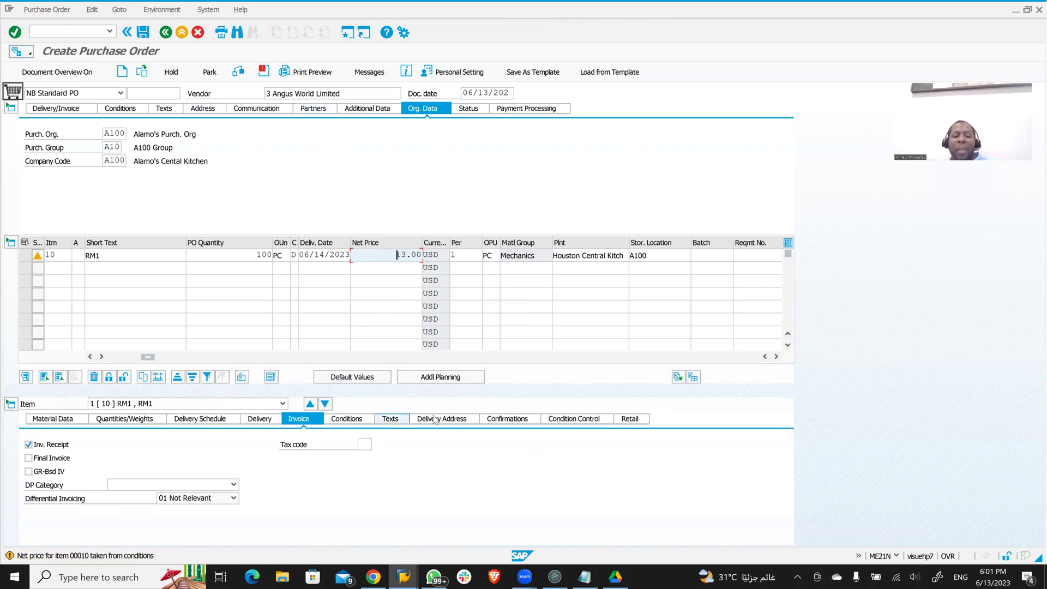
click(570, 418)
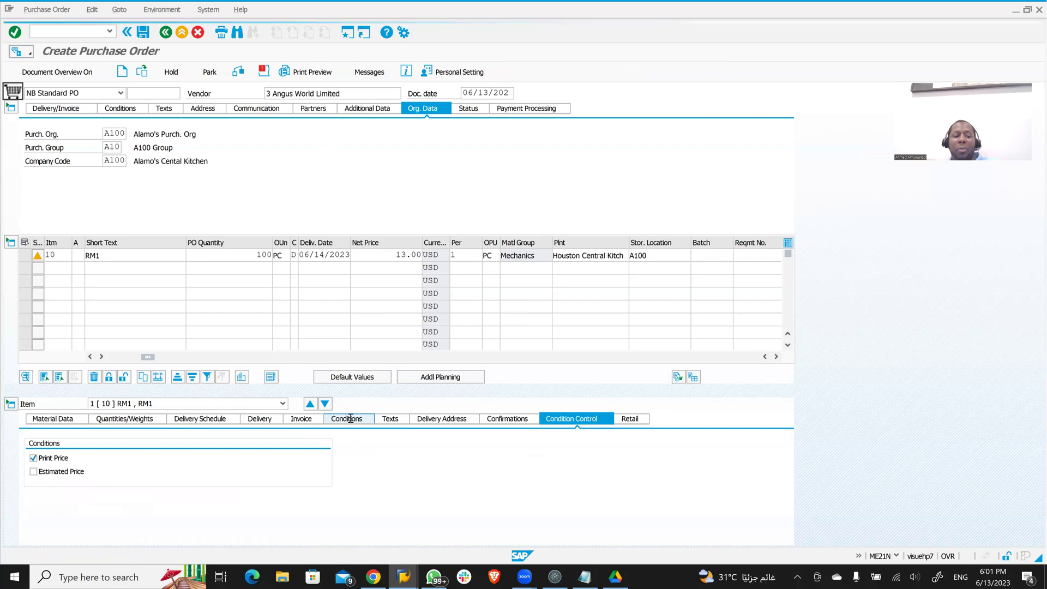
Display item 10's pricing conditions: PB00 at 13.00 USD per PC, 1,300.00 USD total
click(351, 418)
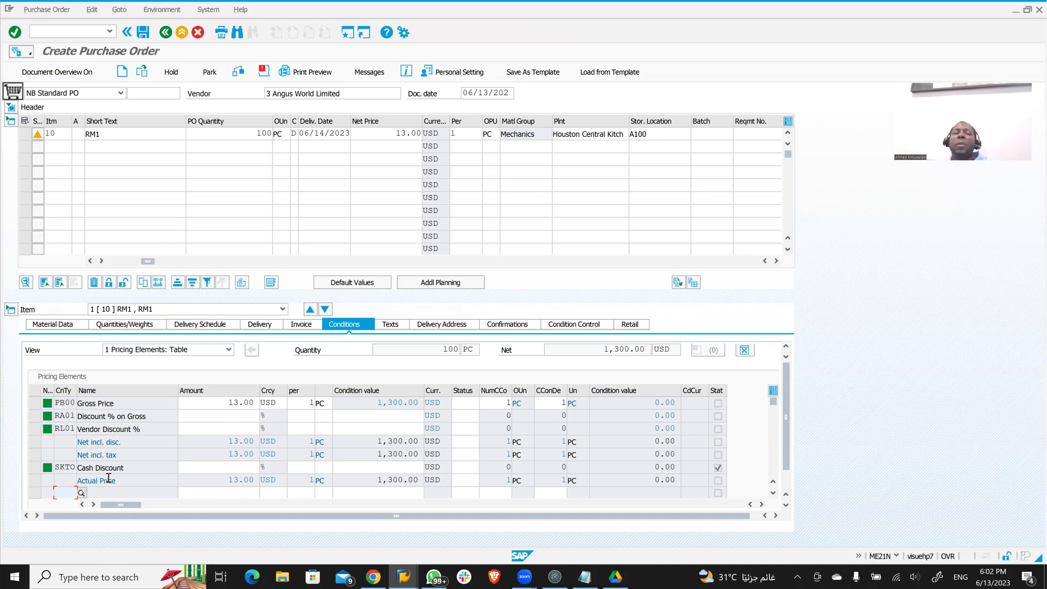
click(49, 34)
Run /nme11, then /nvk11, then /nnace to reach Conditions for Output Control
text(/n)
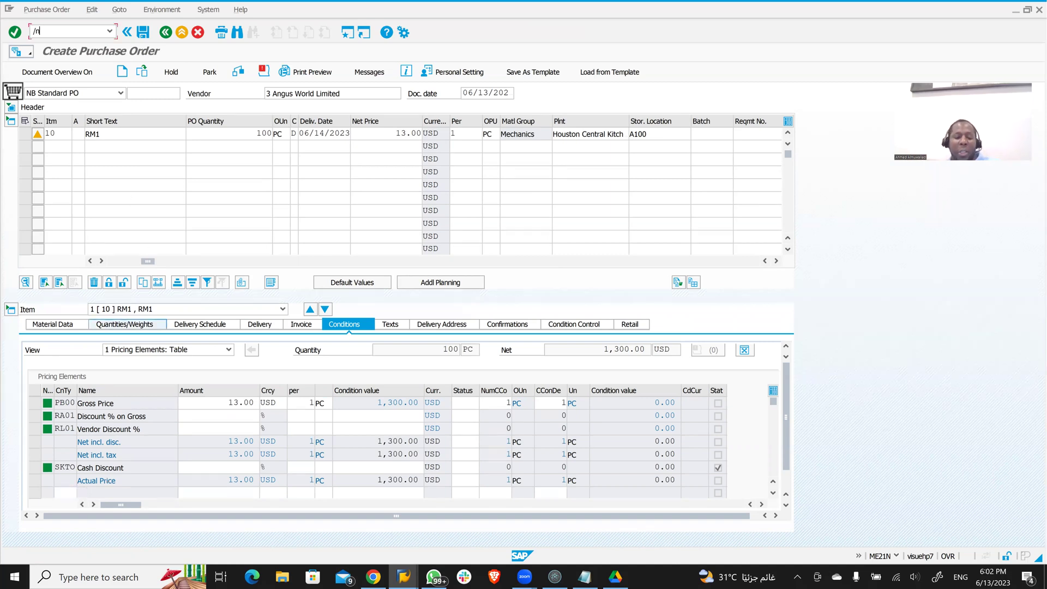
text(me11)
key(Return)
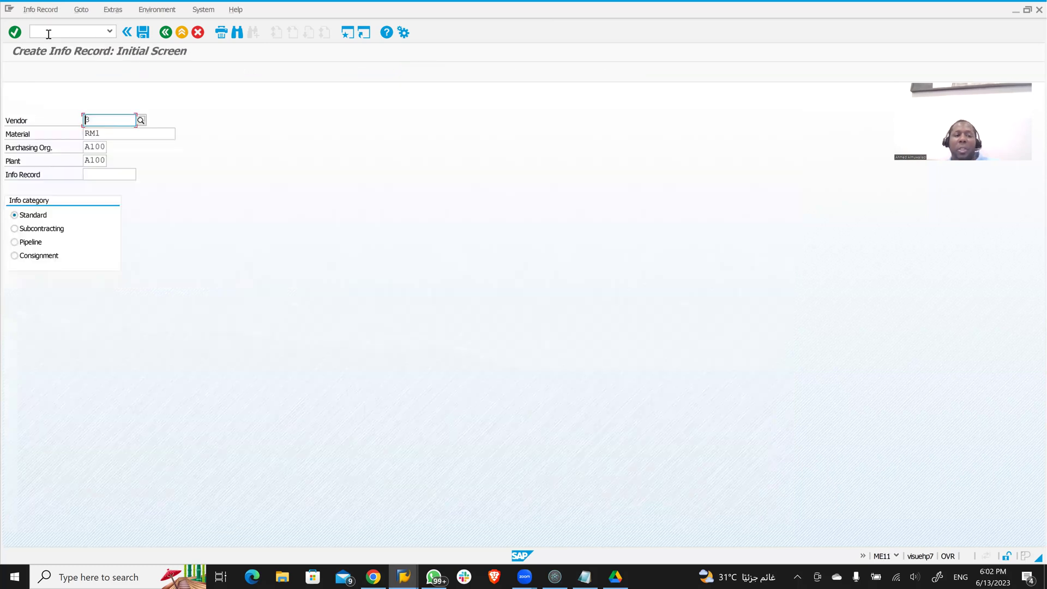
click(48, 34)
text(/)
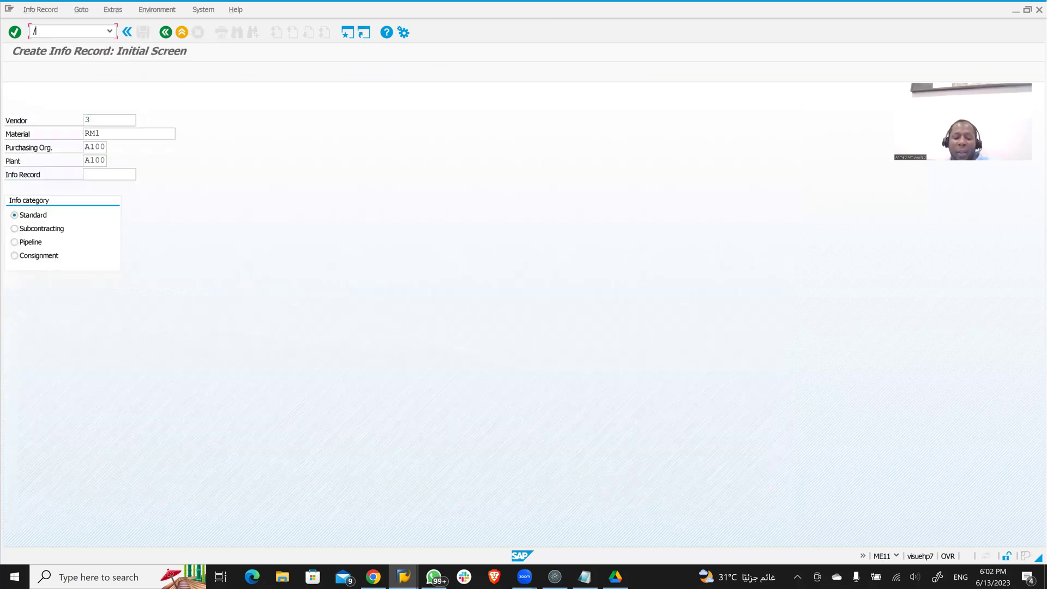
text(nvk11)
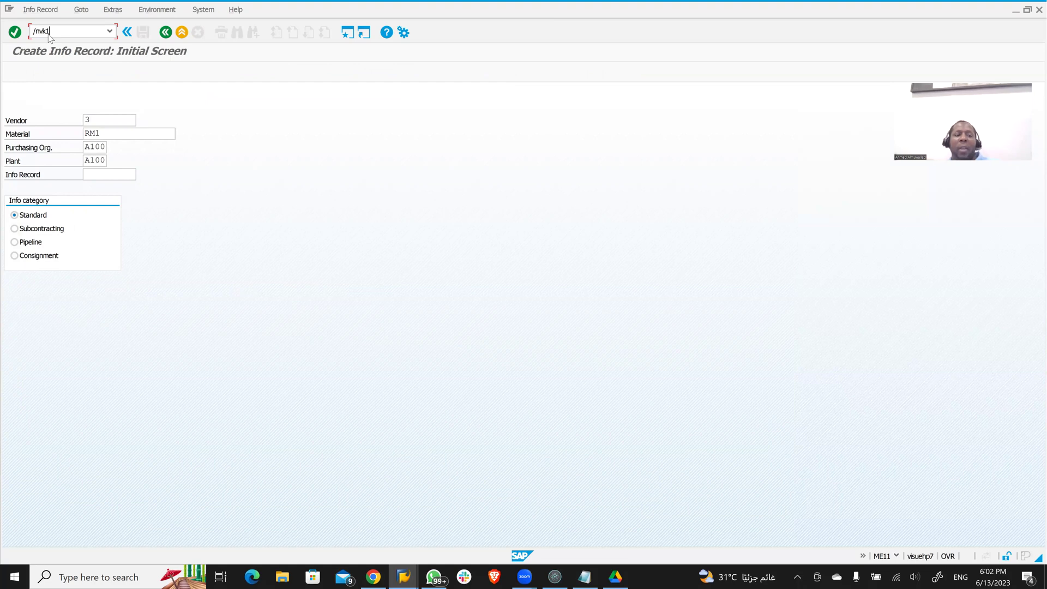
key(Return)
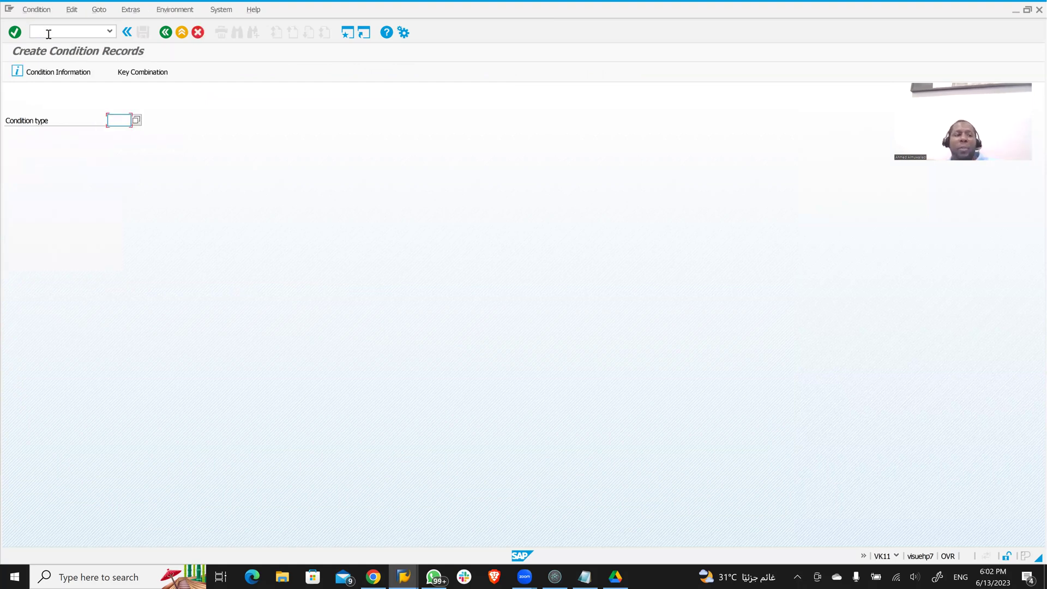
click(48, 34)
text(/n)
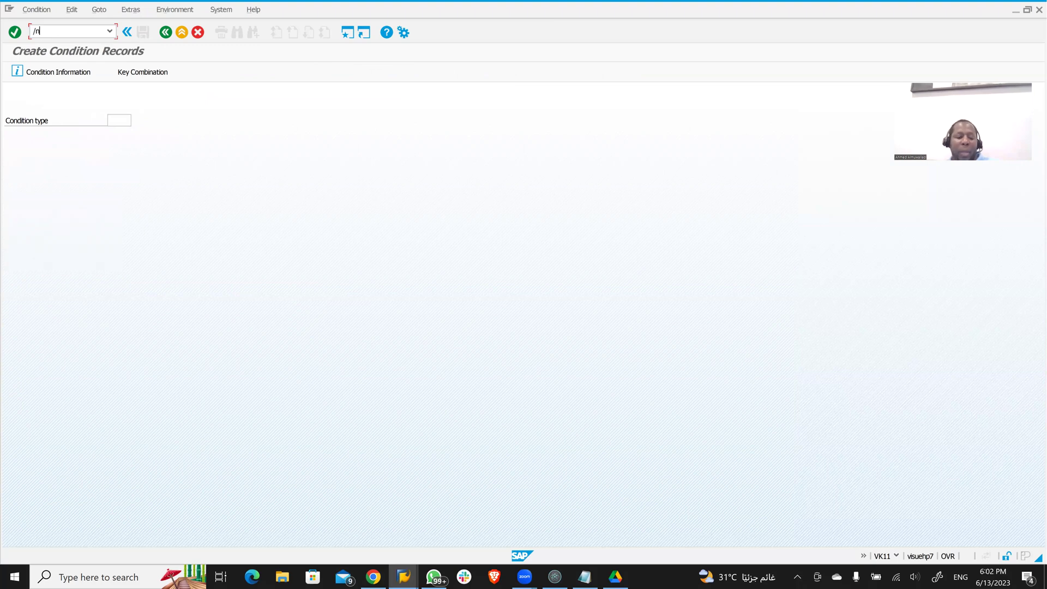
text(nace)
key(Return)
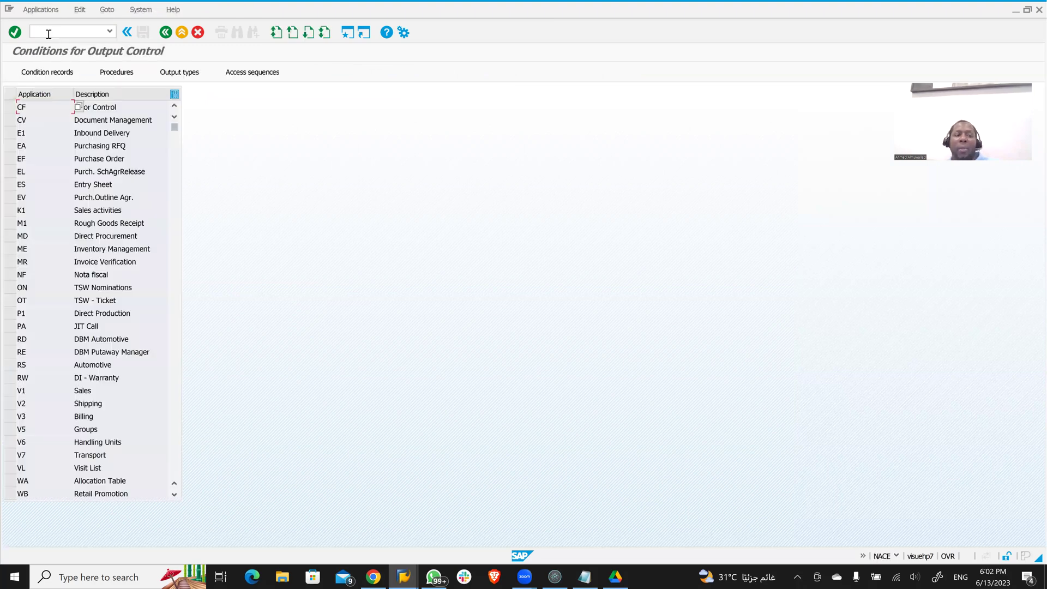